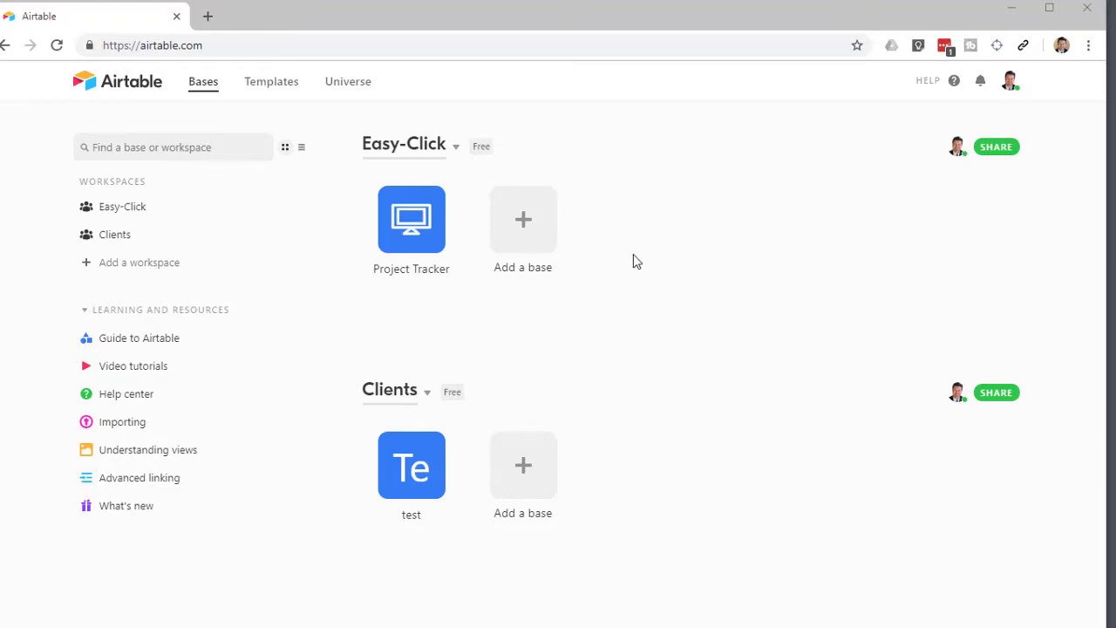
# Reload the bases home page and start a new Clients base from a template
pyautogui.click(98, 87)
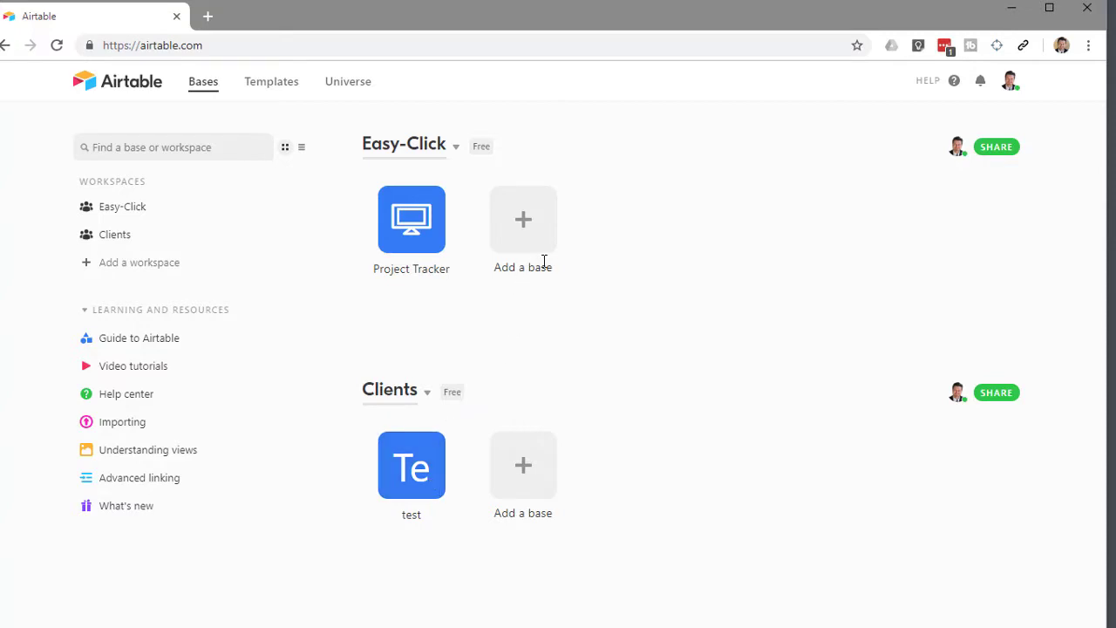
pyautogui.click(522, 465)
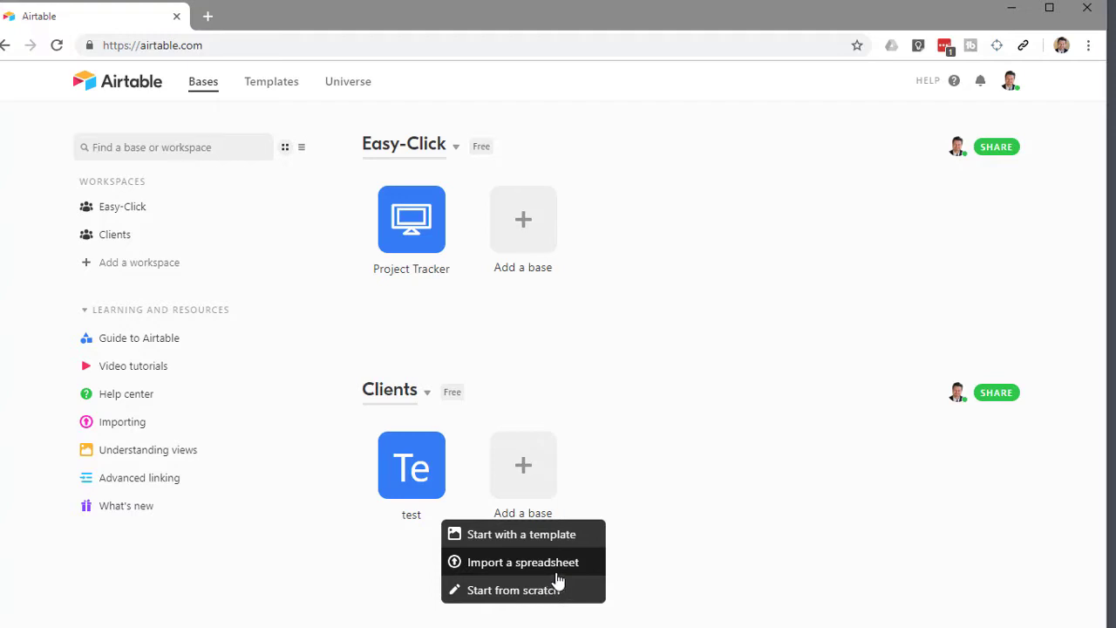
pyautogui.click(524, 534)
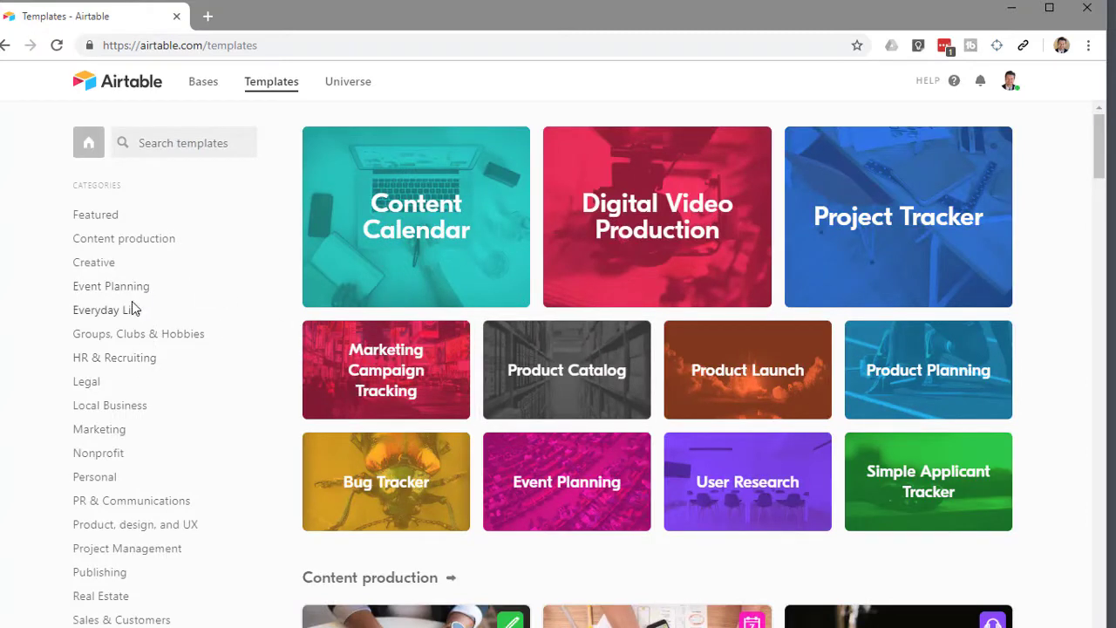
# Browse the Event Planning category and search the templates for 'wedding'
pyautogui.click(155, 143)
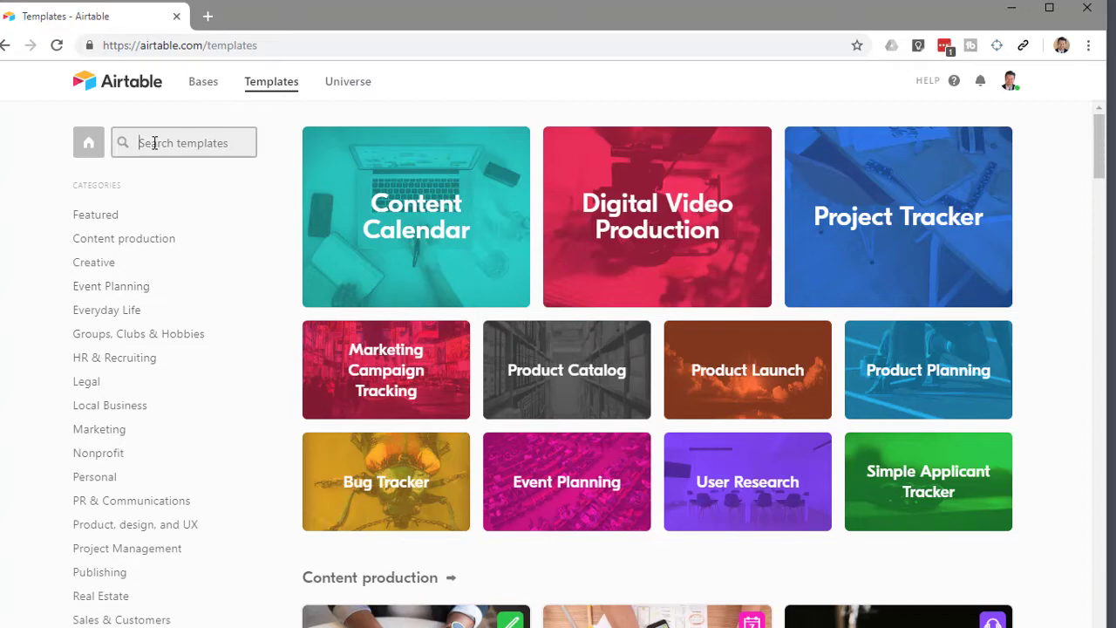
pyautogui.click(111, 289)
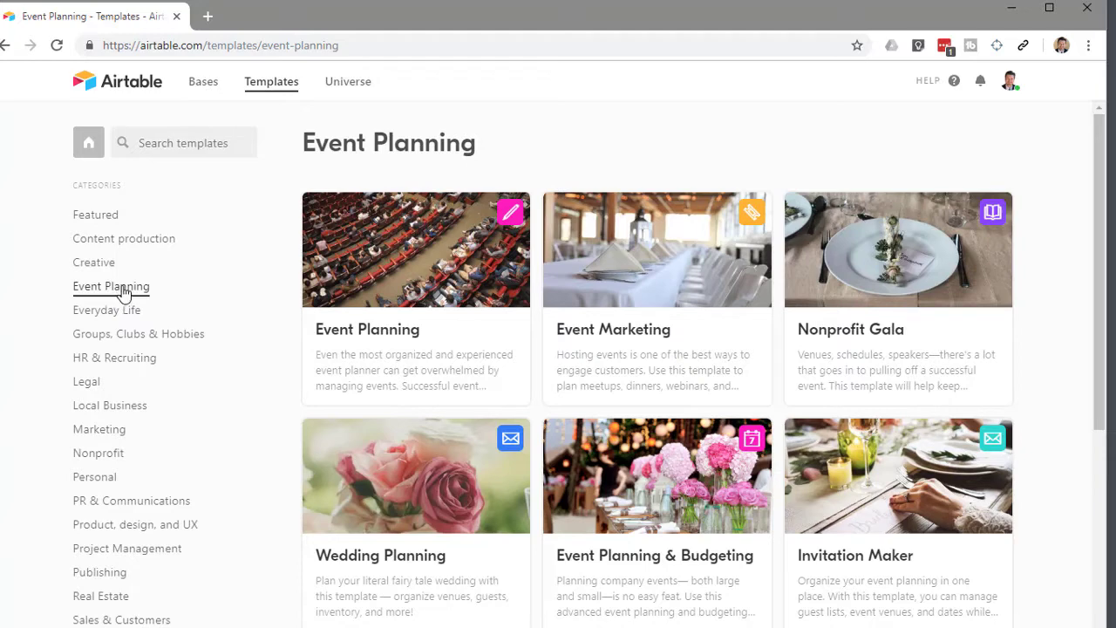
pyautogui.click(170, 146)
pyautogui.write('wedding')
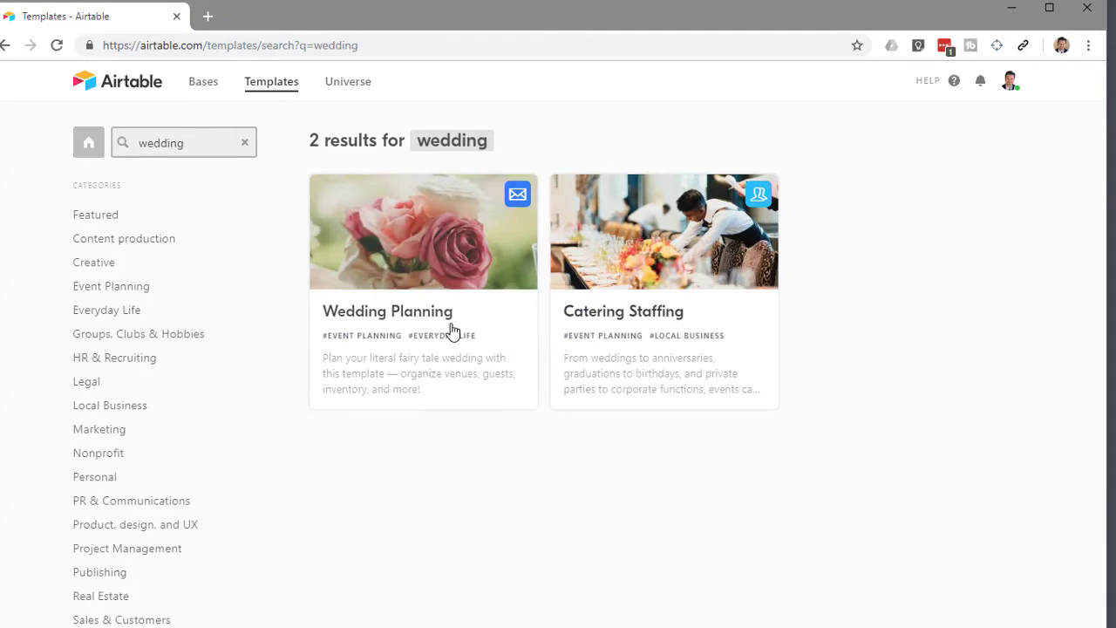
# Preview the Wedding Planning template's Guests, Seating Chart, Supplies & Costs and Vendors tables
pyautogui.click(394, 299)
pyautogui.scroll(-2, 435, 437)
pyautogui.scroll(-1, 435, 436)
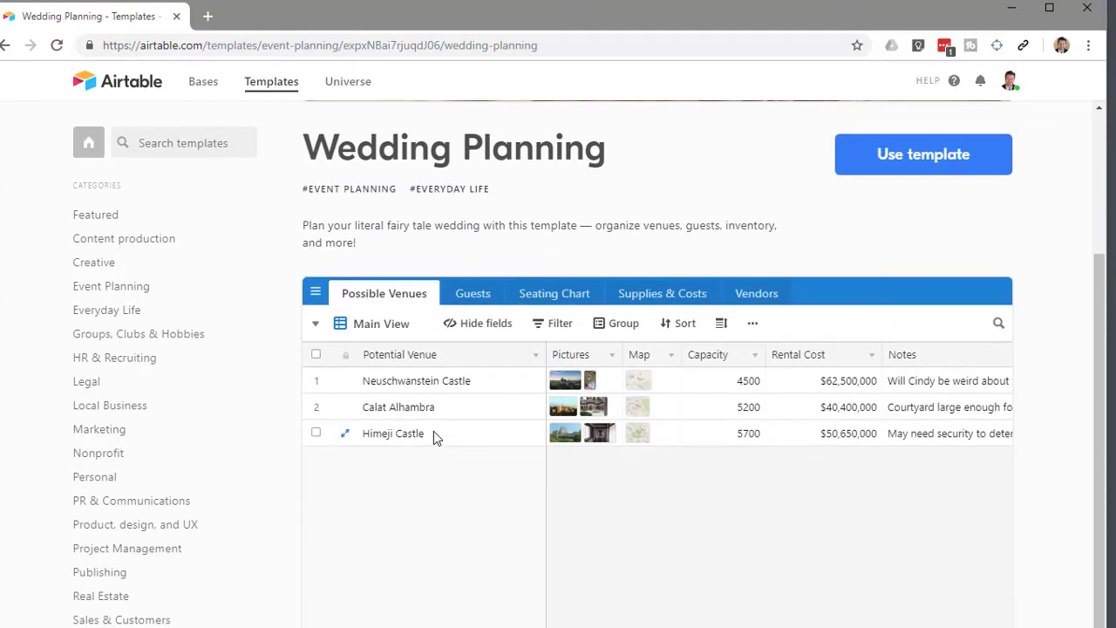
pyautogui.click(477, 296)
pyautogui.click(545, 294)
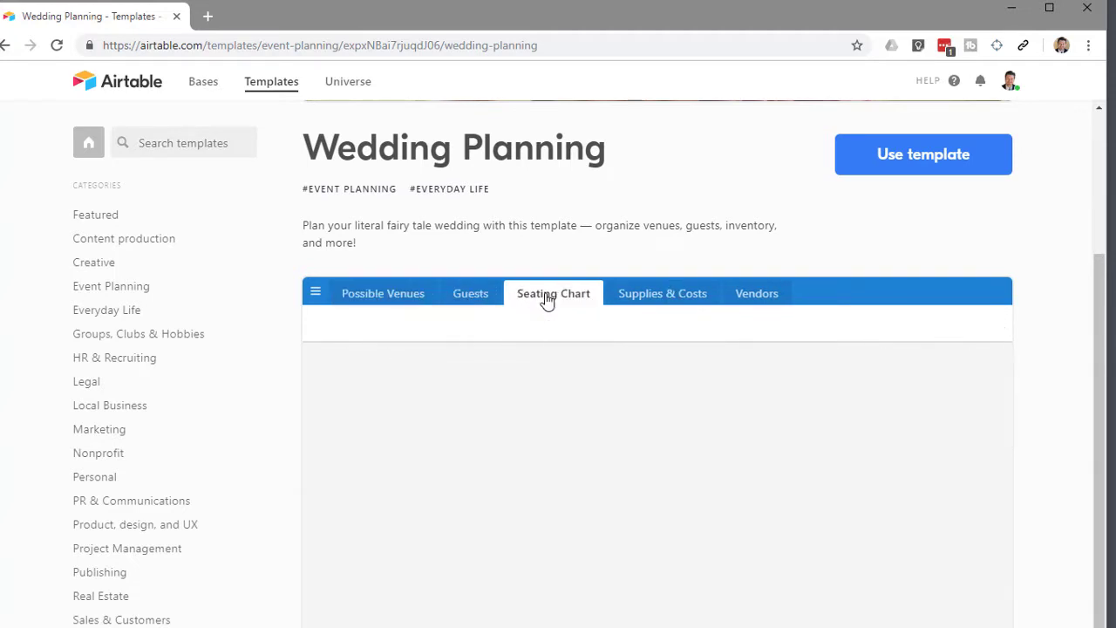
pyautogui.click(650, 295)
pyautogui.click(755, 294)
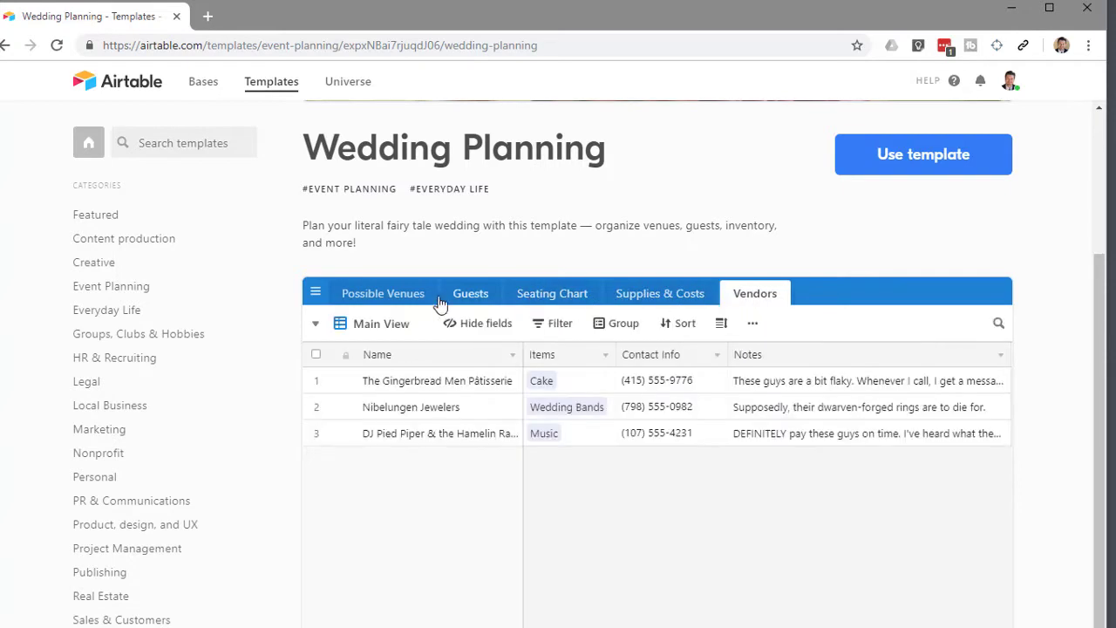
pyautogui.click(389, 297)
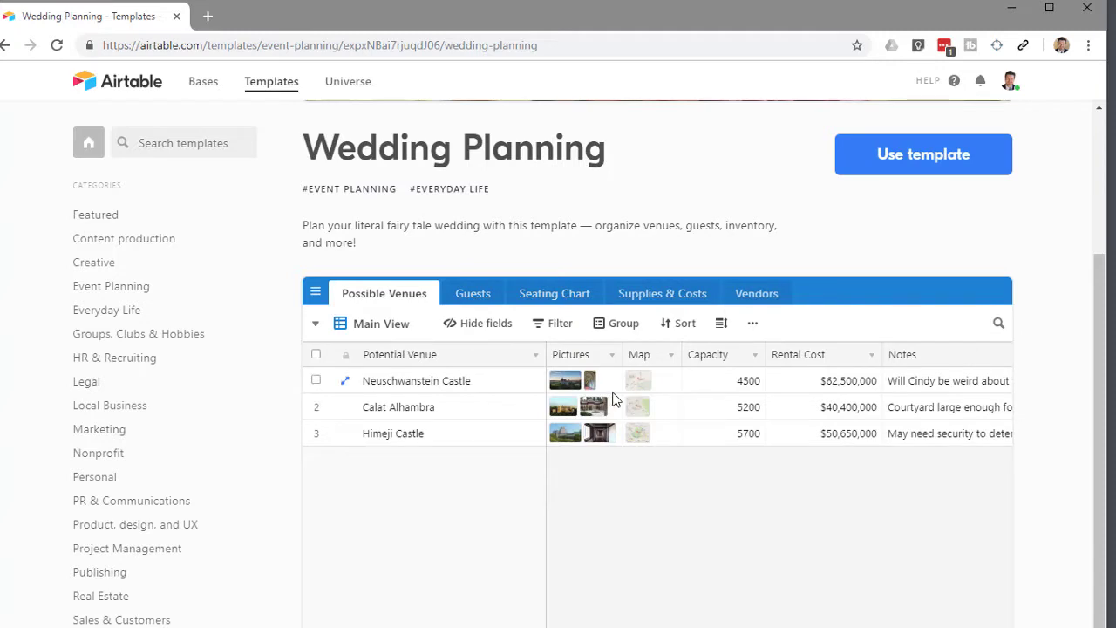
# Review the template's tables once more and add Wedding Planning as a new base
pyautogui.click(479, 297)
pyautogui.click(401, 294)
pyautogui.click(537, 298)
pyautogui.click(411, 297)
pyautogui.click(478, 297)
pyautogui.click(551, 296)
pyautogui.click(636, 296)
pyautogui.click(759, 296)
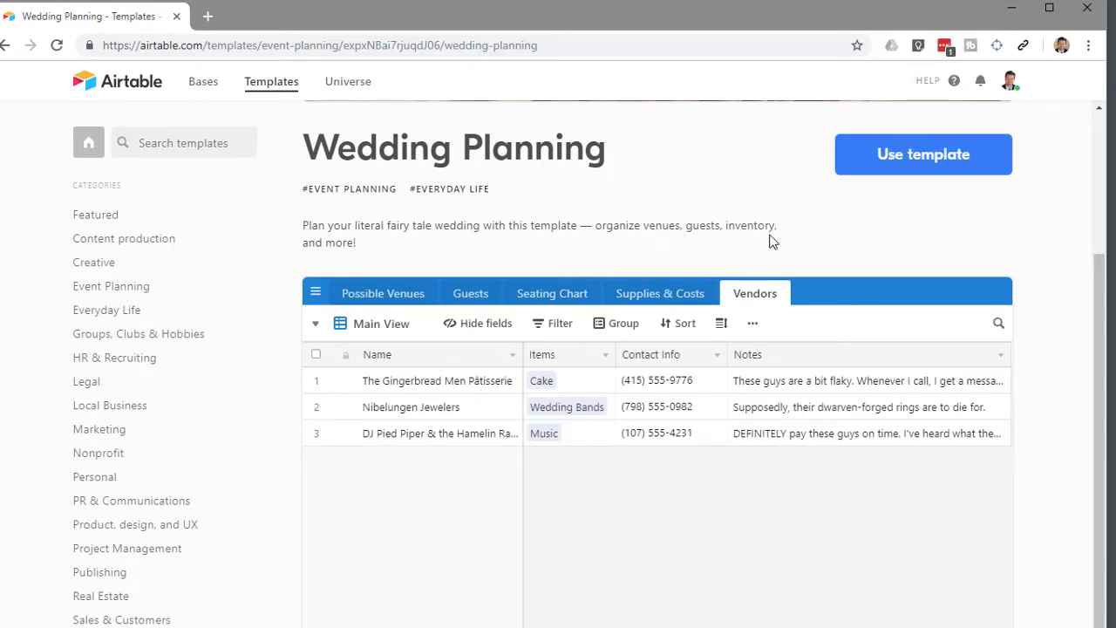
pyautogui.click(908, 165)
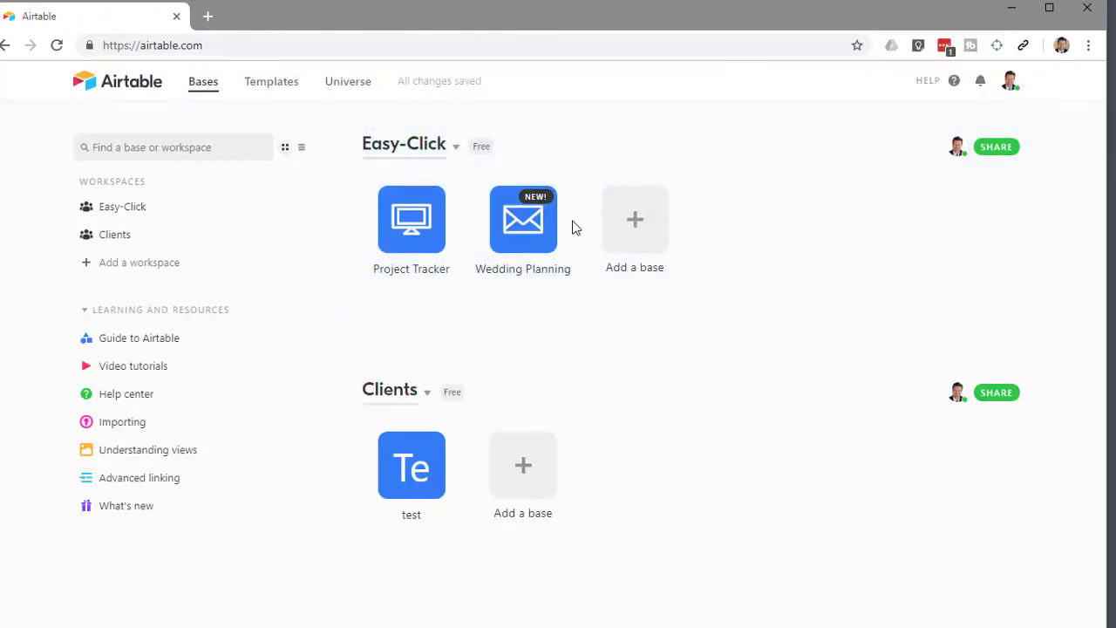
# Open the Wedding Planning base and close its Base description popup
pyautogui.click(515, 234)
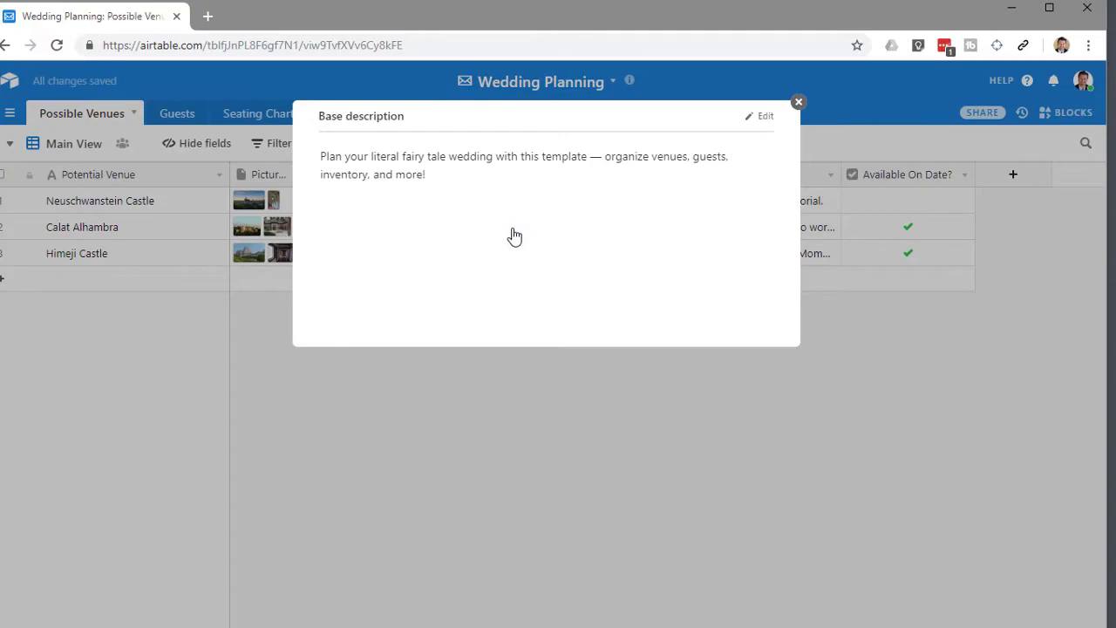
pyautogui.click(798, 102)
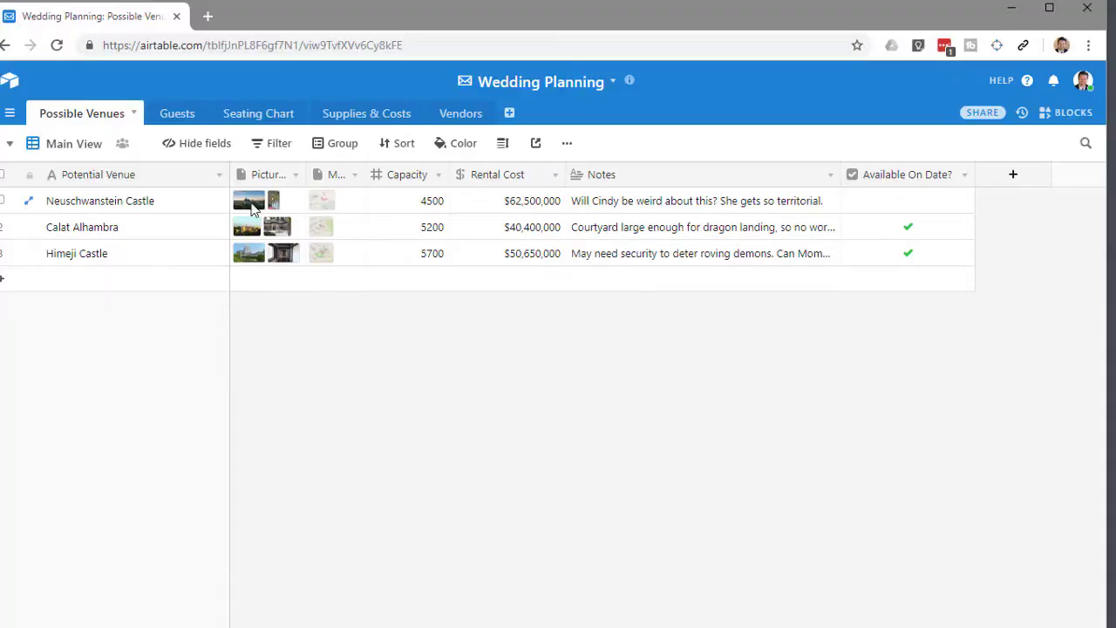
# Inspect the Map field options and select the Capacity, Rental Cost and Notes columns
pyautogui.click(355, 176)
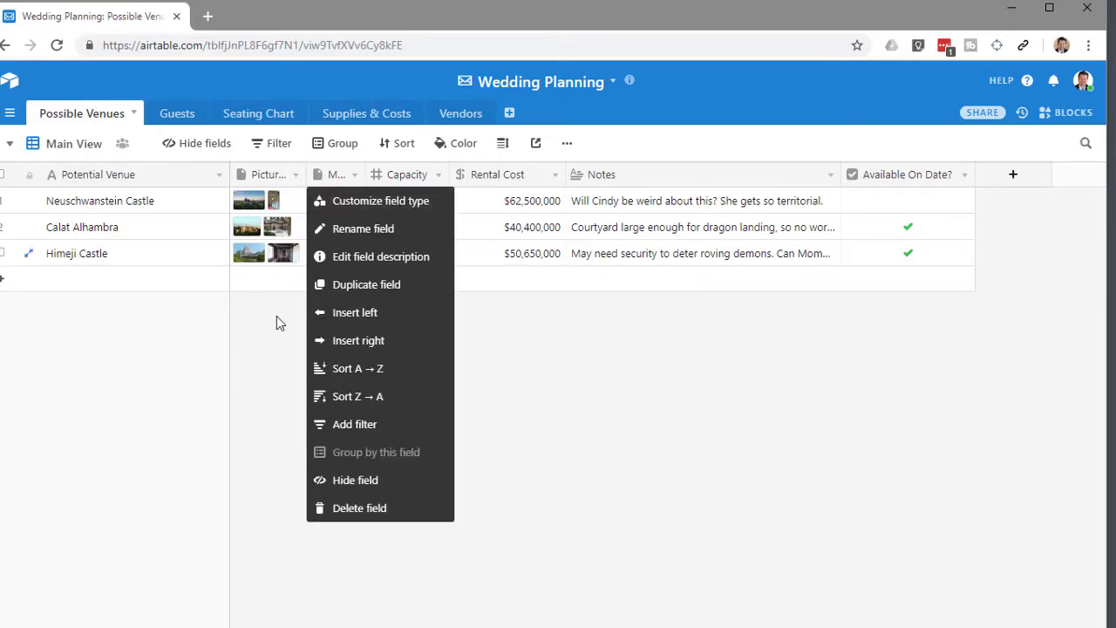
pyautogui.click(331, 269)
pyautogui.click(408, 176)
pyautogui.click(502, 175)
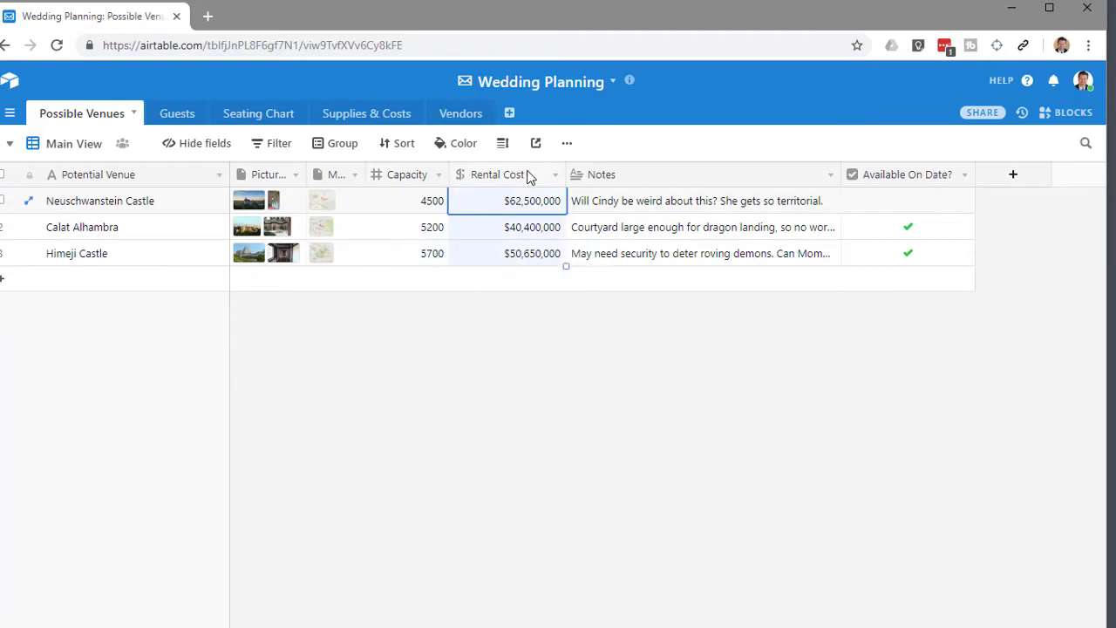
pyautogui.click(749, 177)
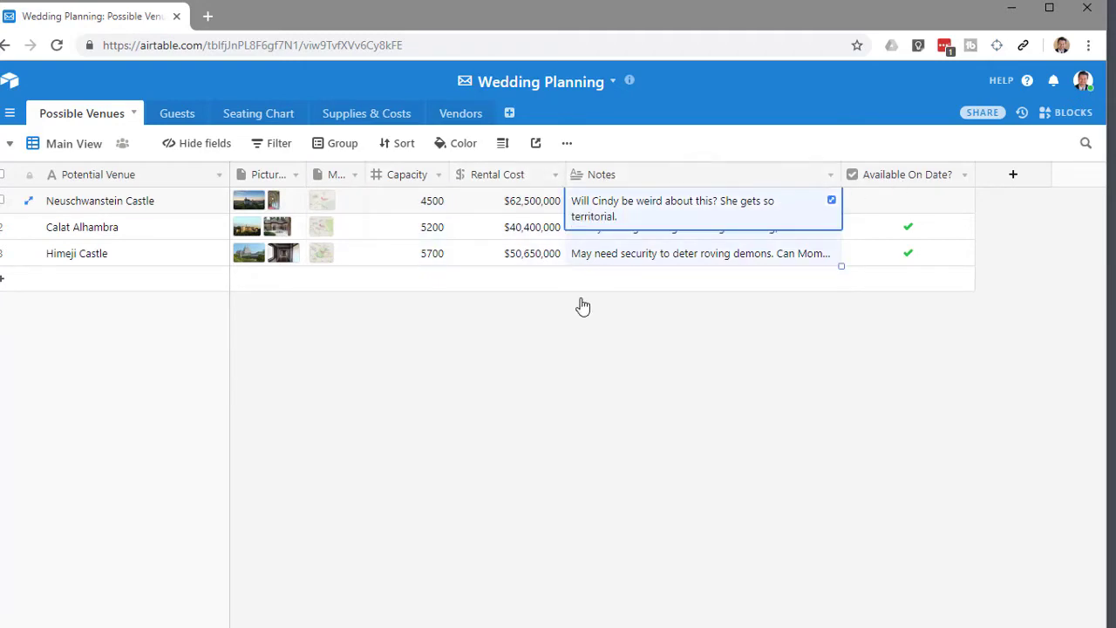
pyautogui.click(513, 332)
# Open the Pictures field settings and its field types, then cancel without changes
pyautogui.click(271, 179)
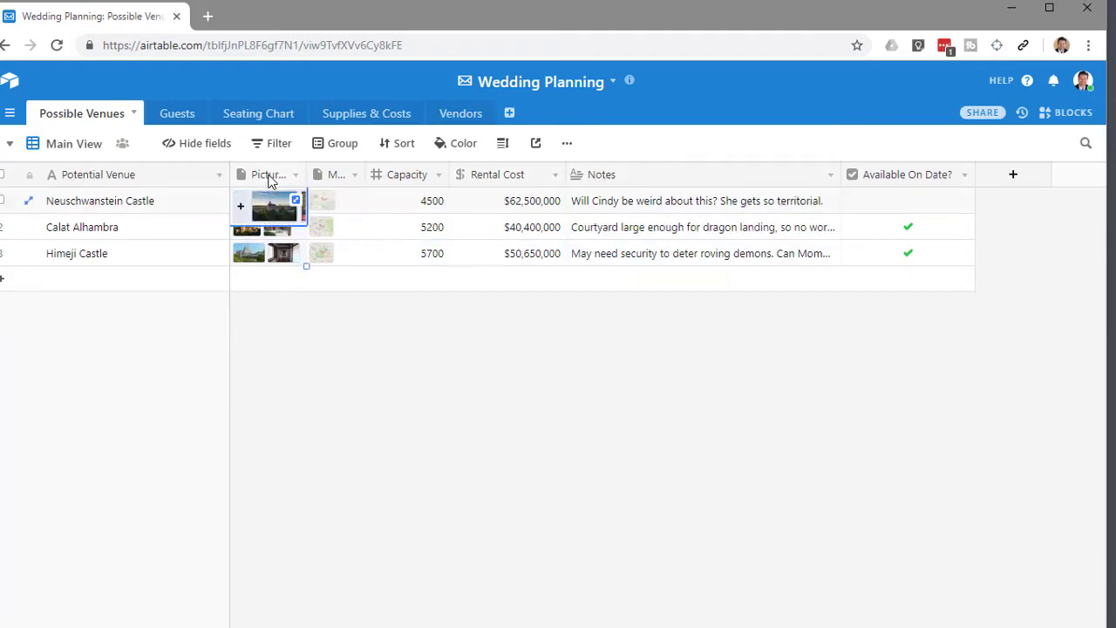
pyautogui.doubleClick(271, 178)
pyautogui.click(341, 252)
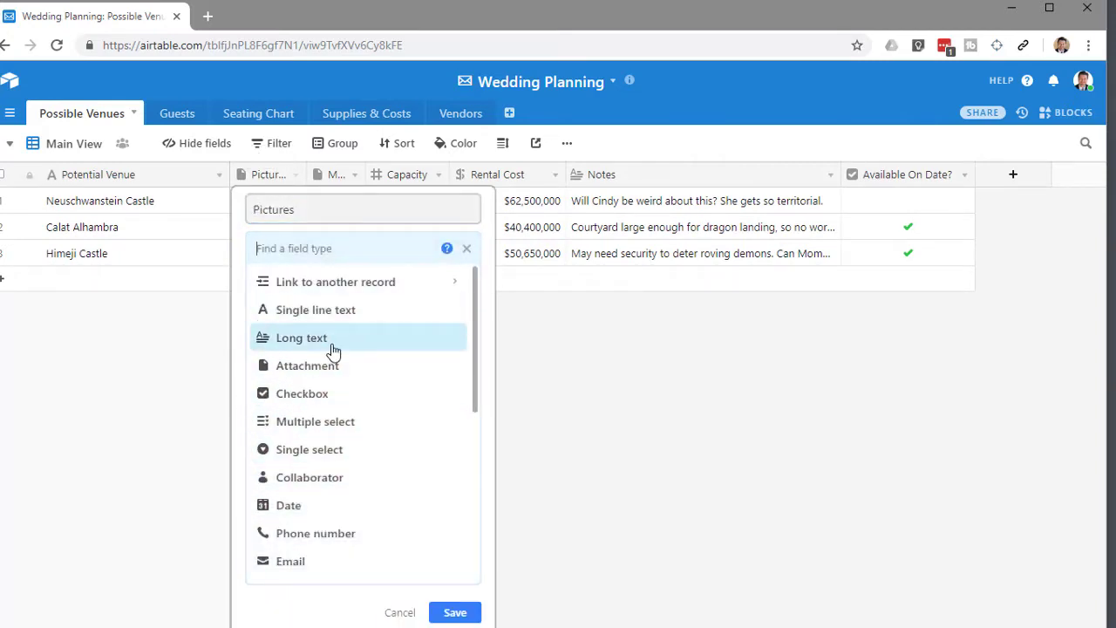
pyautogui.click(590, 366)
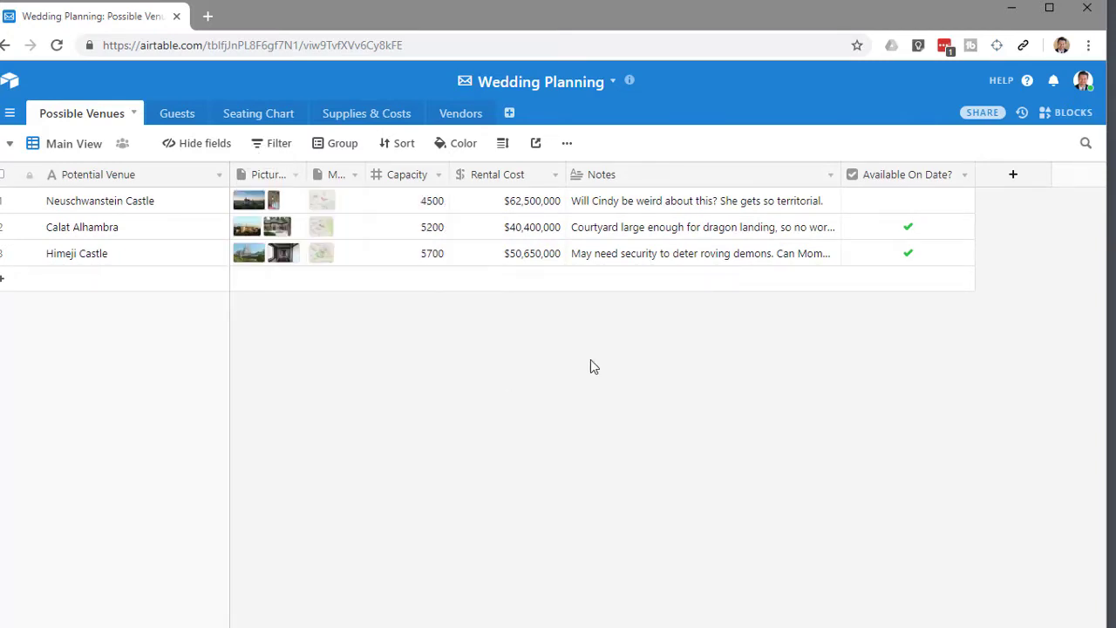
# Add a new blank single line text field, Field 8, to Possible Venues
pyautogui.click(1012, 174)
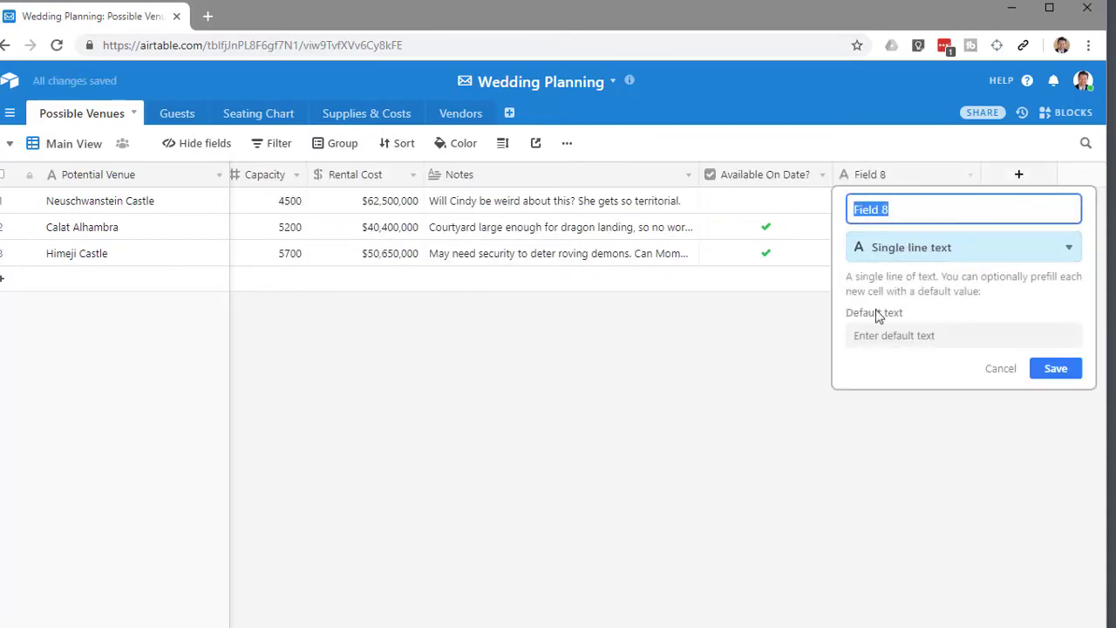
pyautogui.click(766, 349)
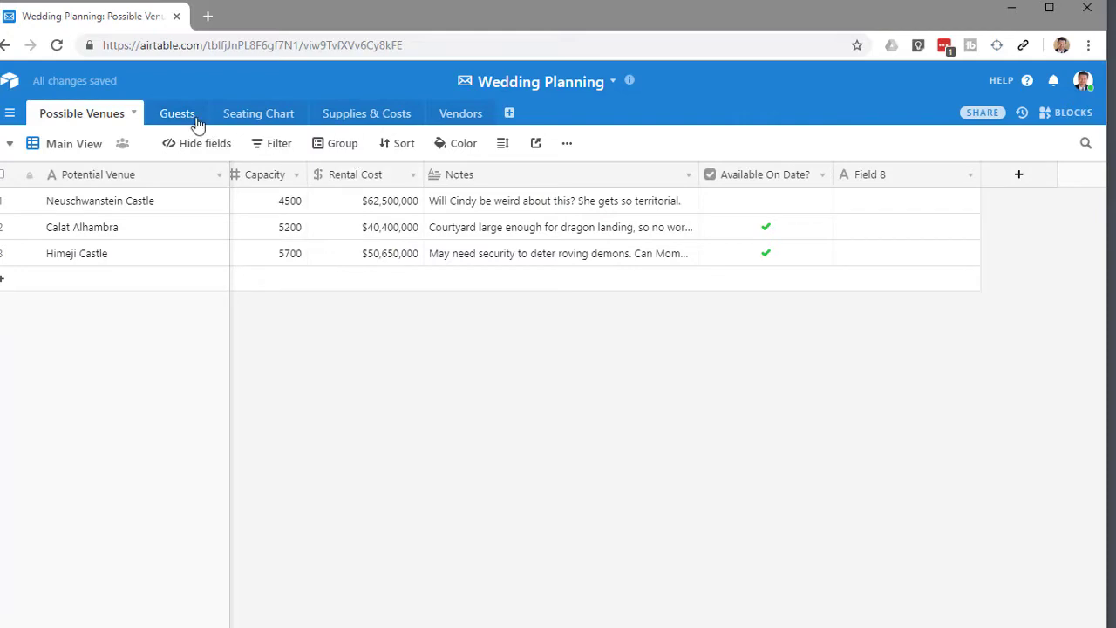
pyautogui.click(186, 119)
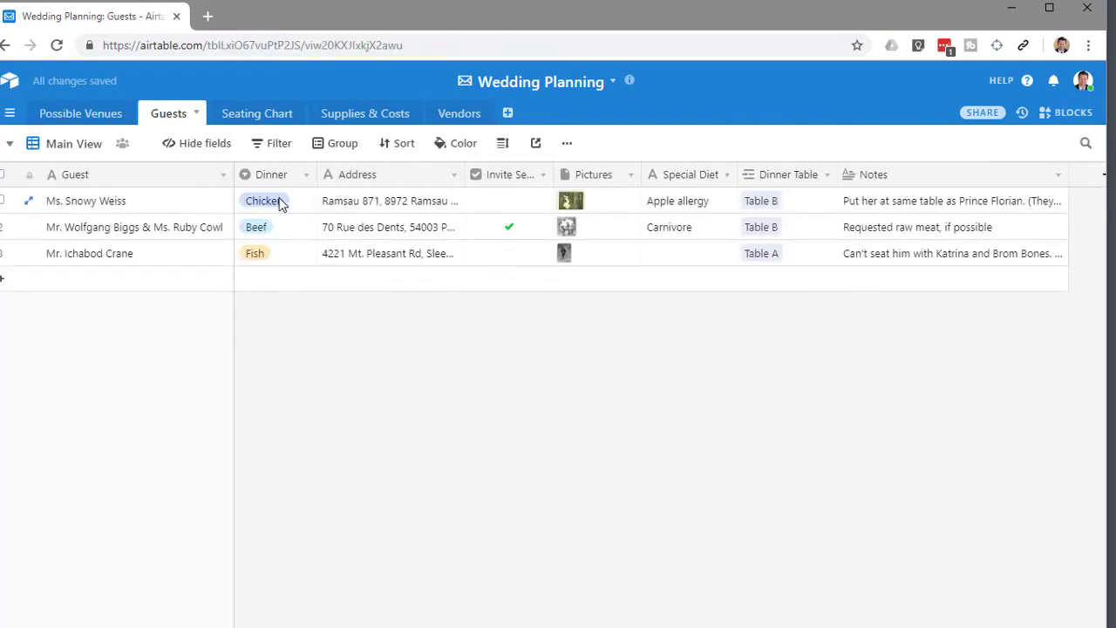
# Inspect the first guest's Dinner options and name cell without changing them
pyautogui.click(277, 202)
pyautogui.click(276, 206)
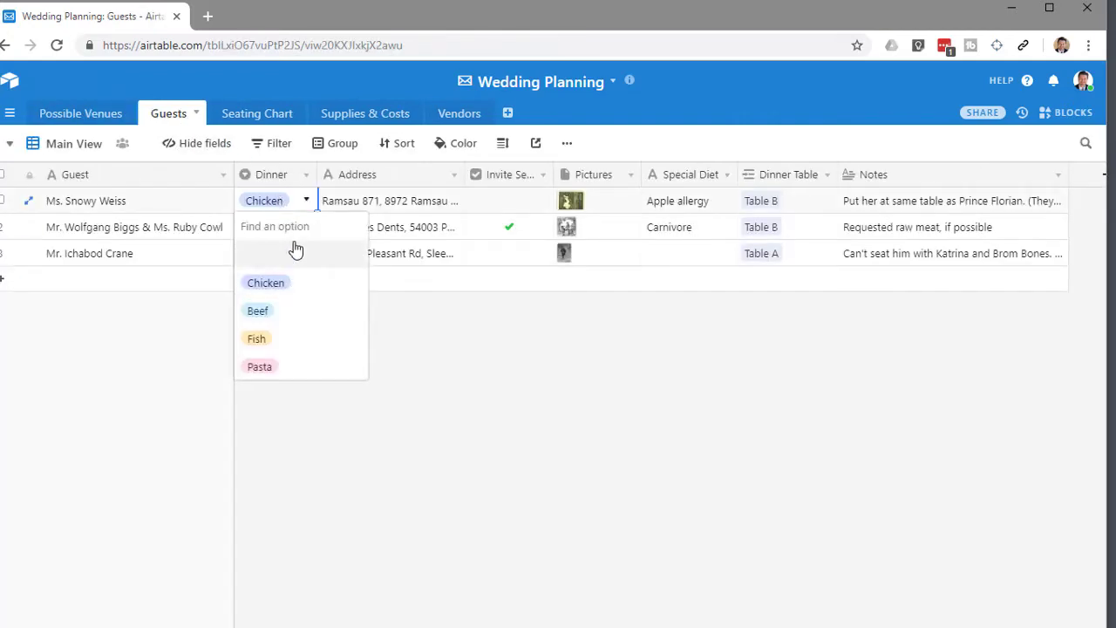
pyautogui.click(432, 329)
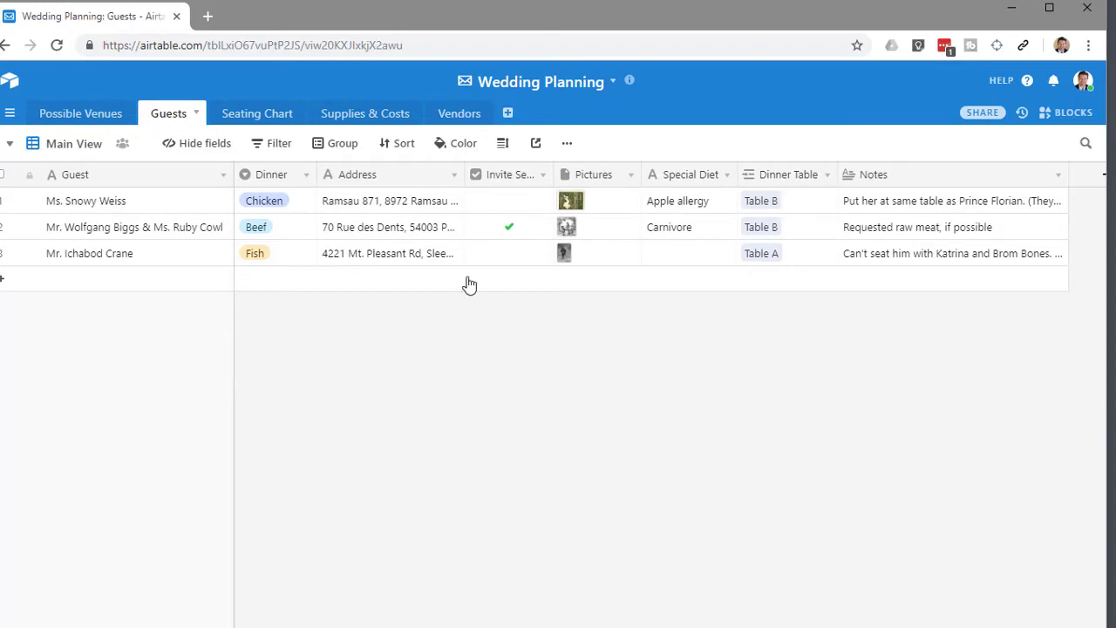
pyautogui.doubleClick(99, 205)
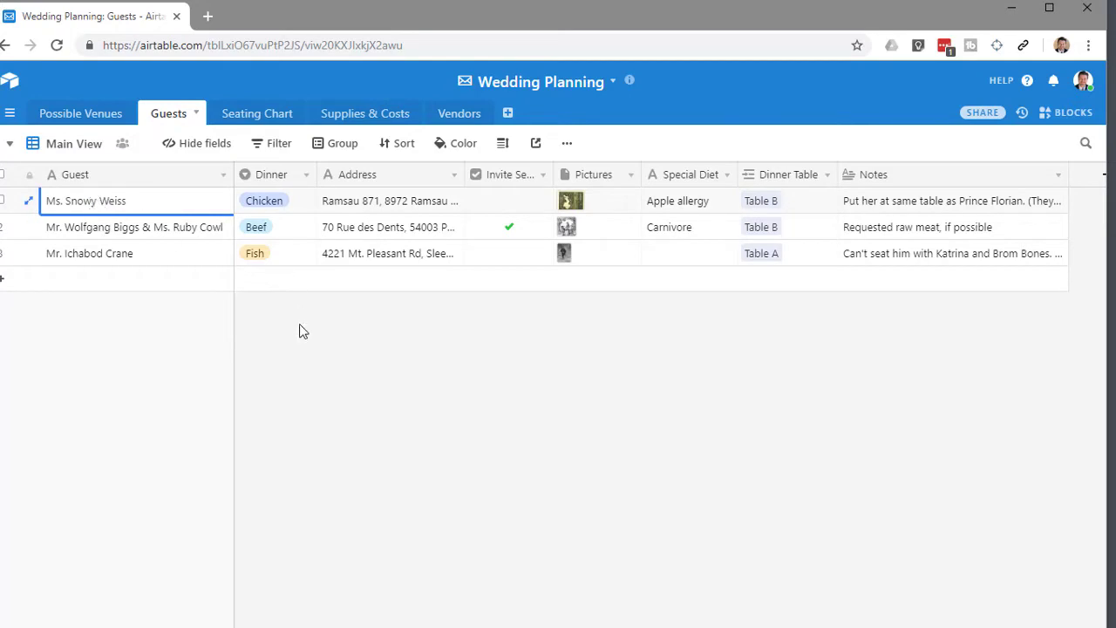
# Review the first guest's expanded record, close it, and show the Guests views list
pyautogui.click(30, 203)
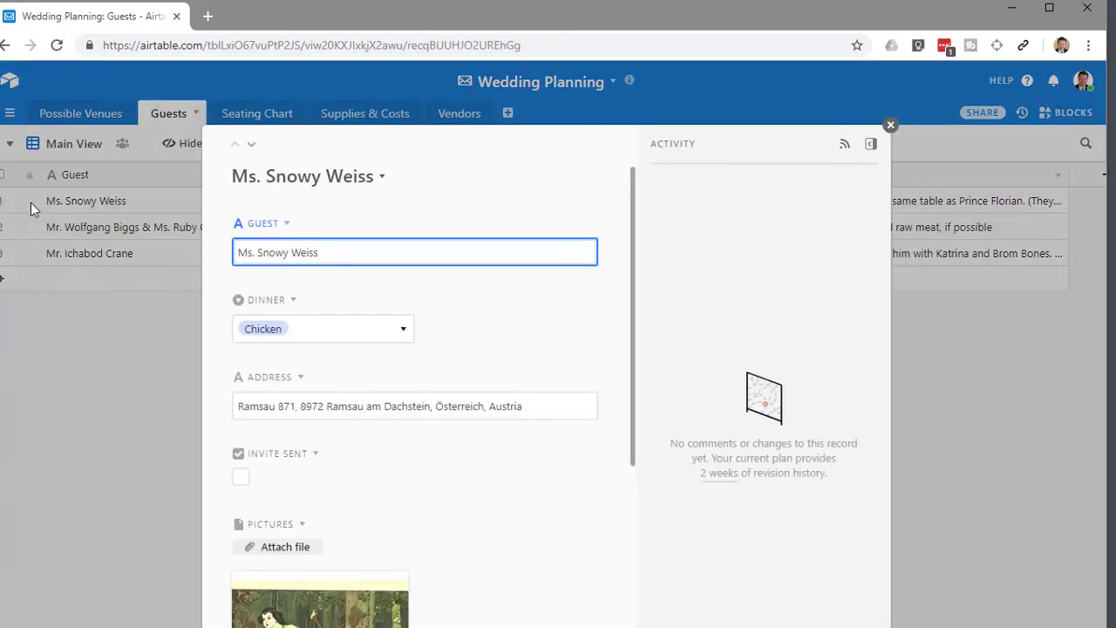
pyautogui.scroll(-3, 433, 273)
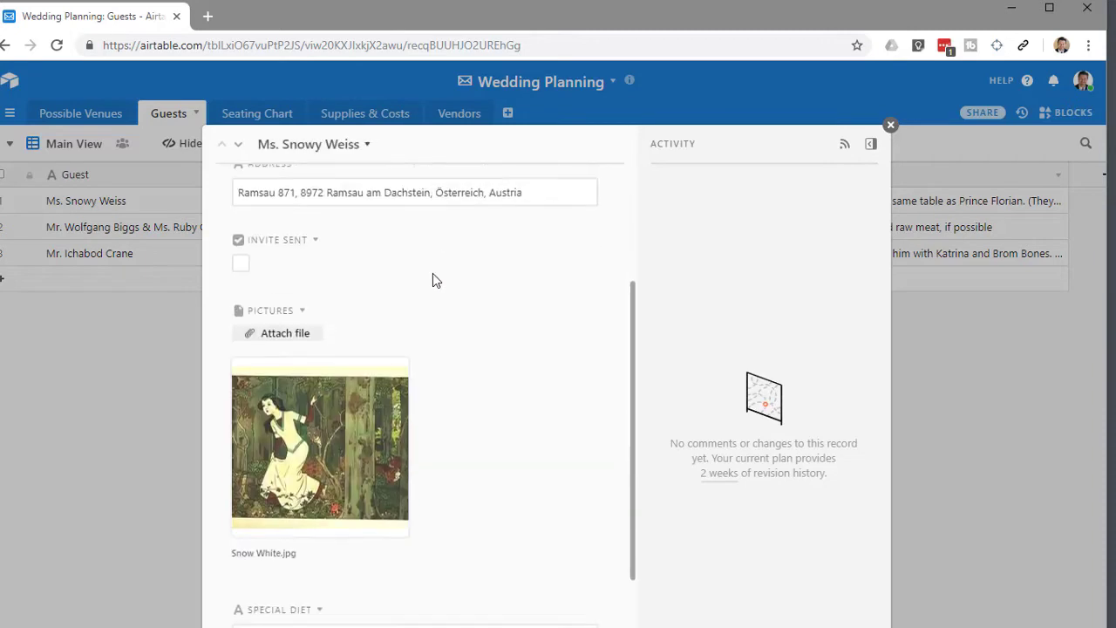
pyautogui.scroll(3, 433, 273)
pyautogui.scroll(-3, 433, 273)
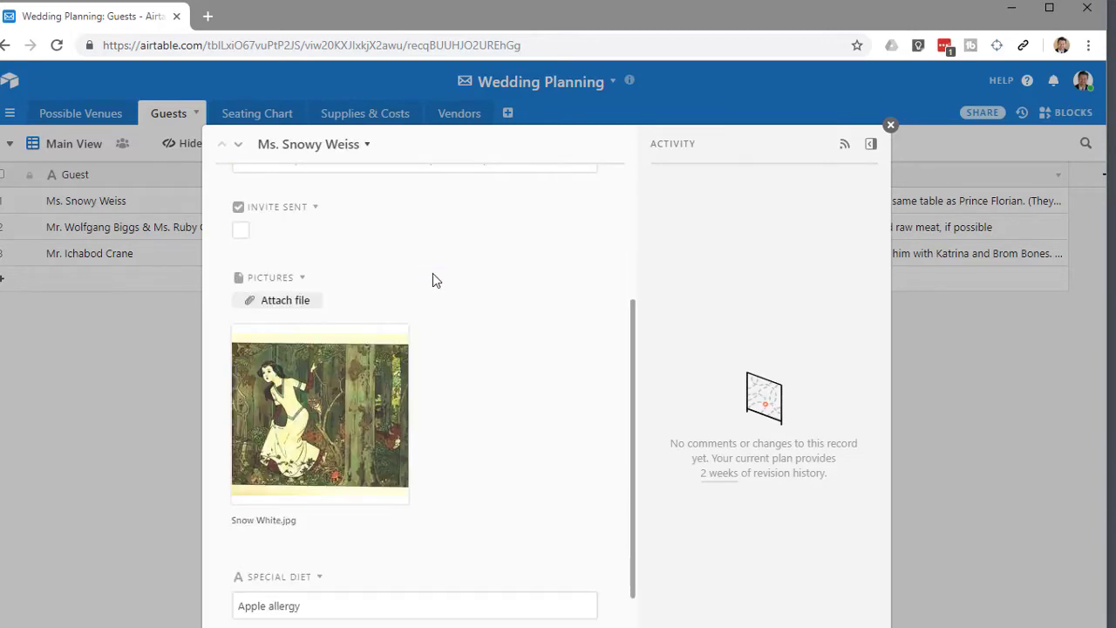
pyautogui.press('Escape')
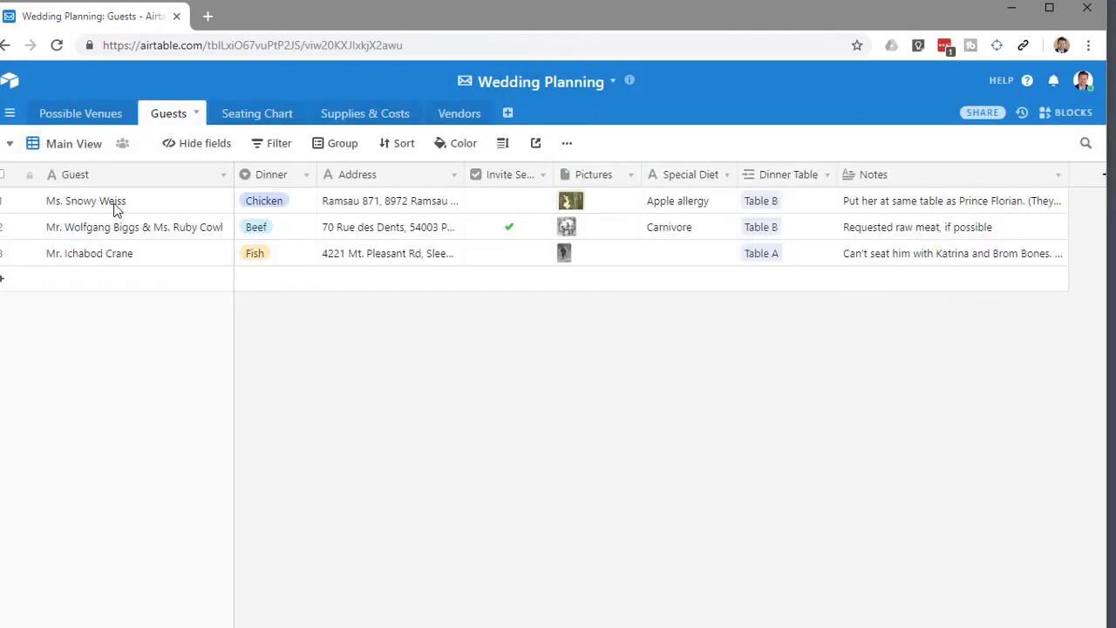
pyautogui.click(21, 148)
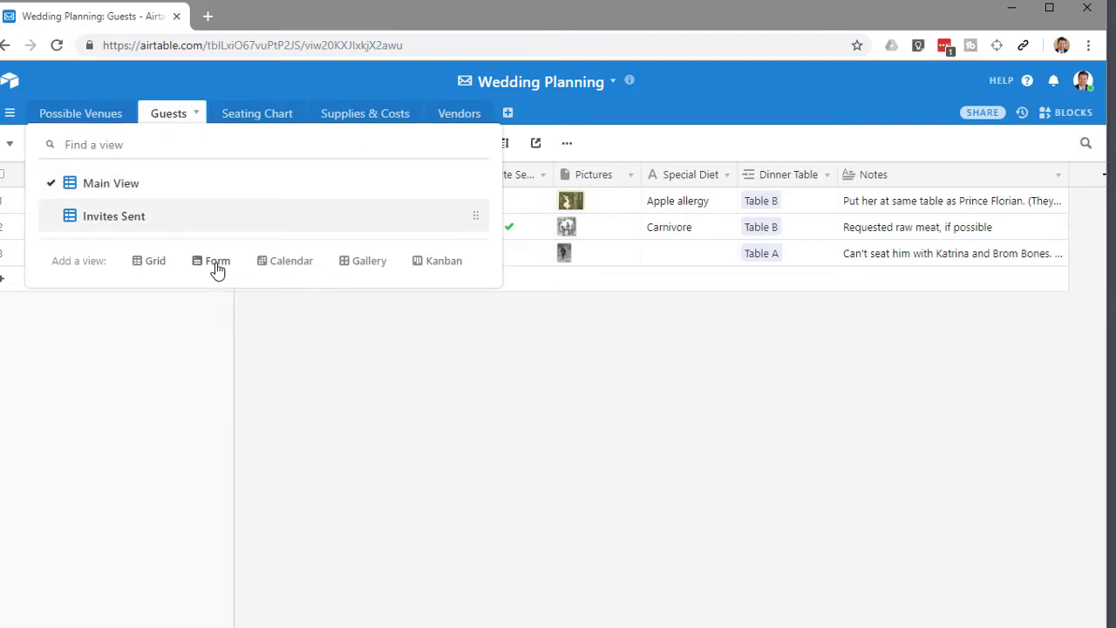
# Add a new Kanban view to the Guests table
pyautogui.moveTo(441, 268)
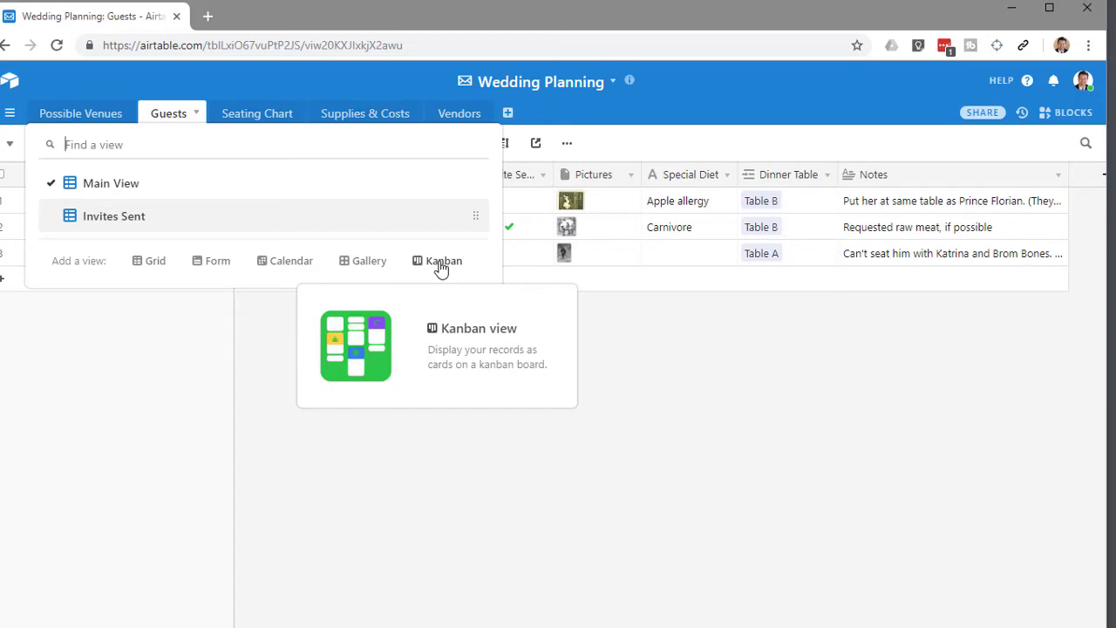
pyautogui.click(437, 265)
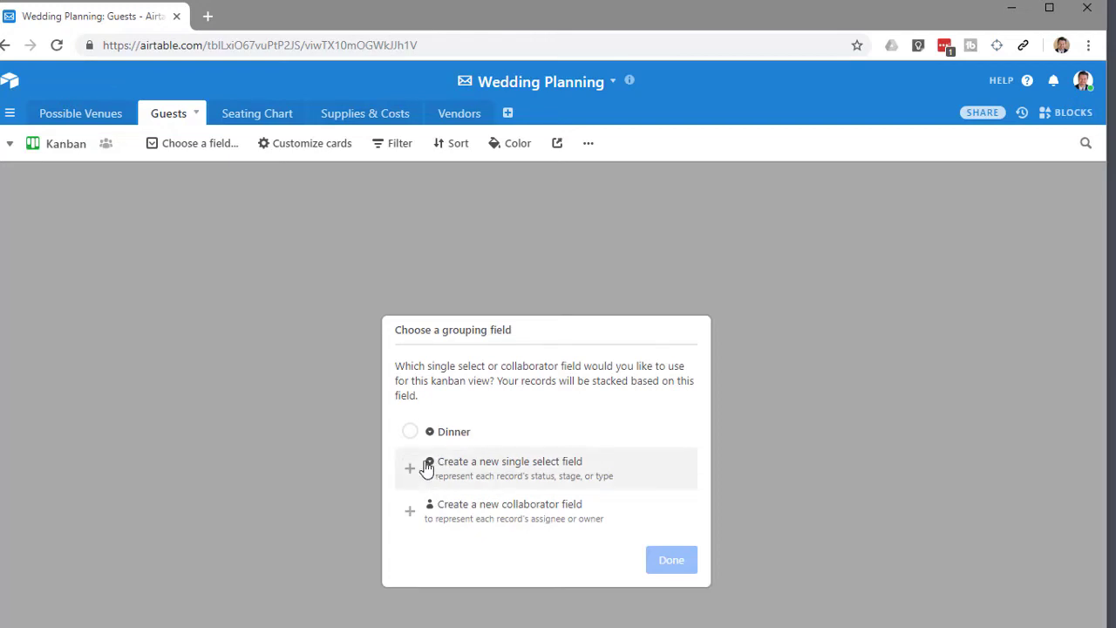
# Stack the Kanban board by Dinner, then cancel an attempted move of the Chicken stack
pyautogui.click(410, 435)
pyautogui.click(670, 567)
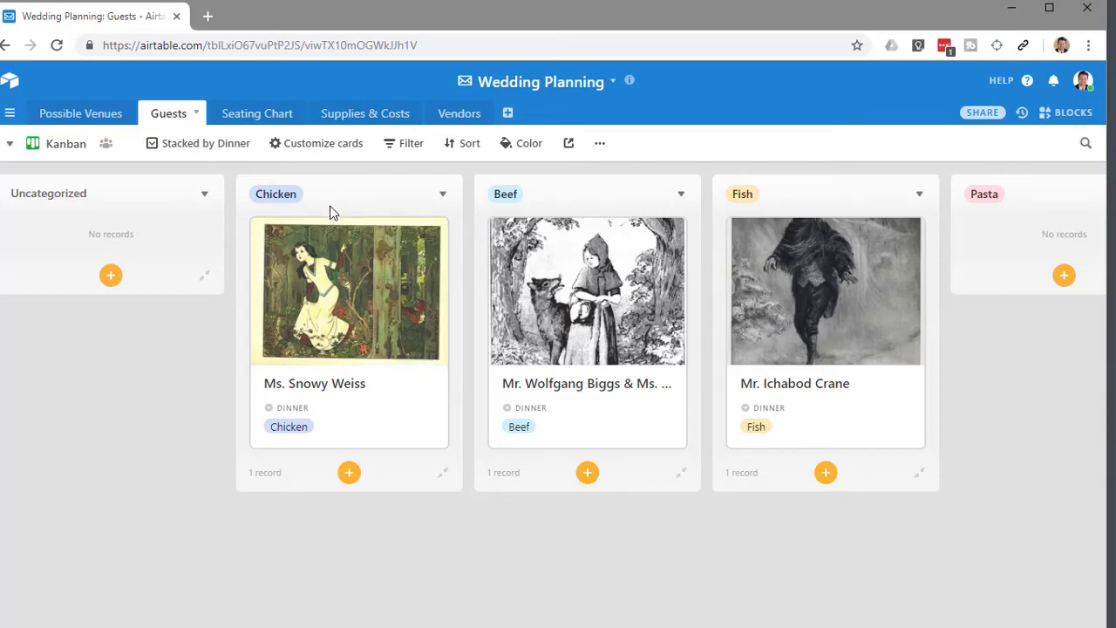
pyautogui.moveTo(332, 204); pyautogui.dragTo(532, 208)
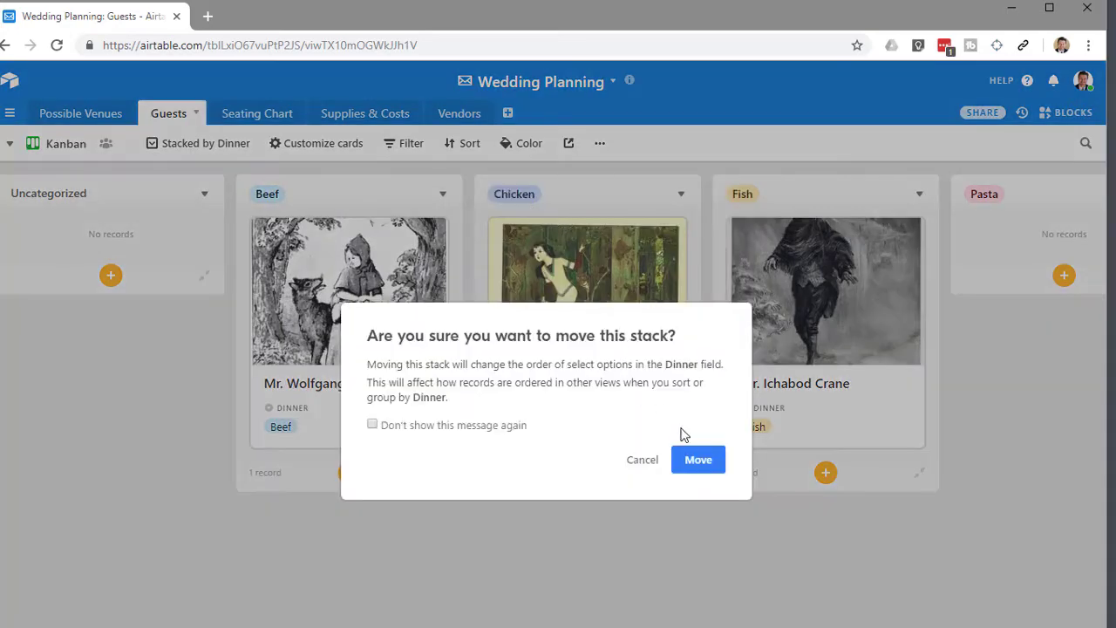
pyautogui.click(646, 466)
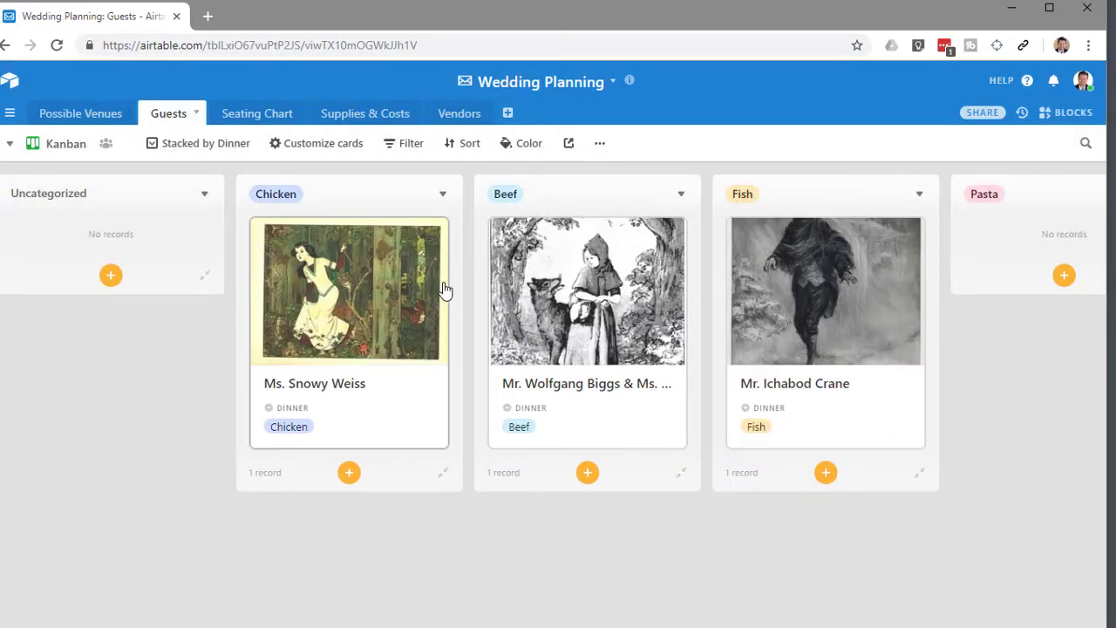